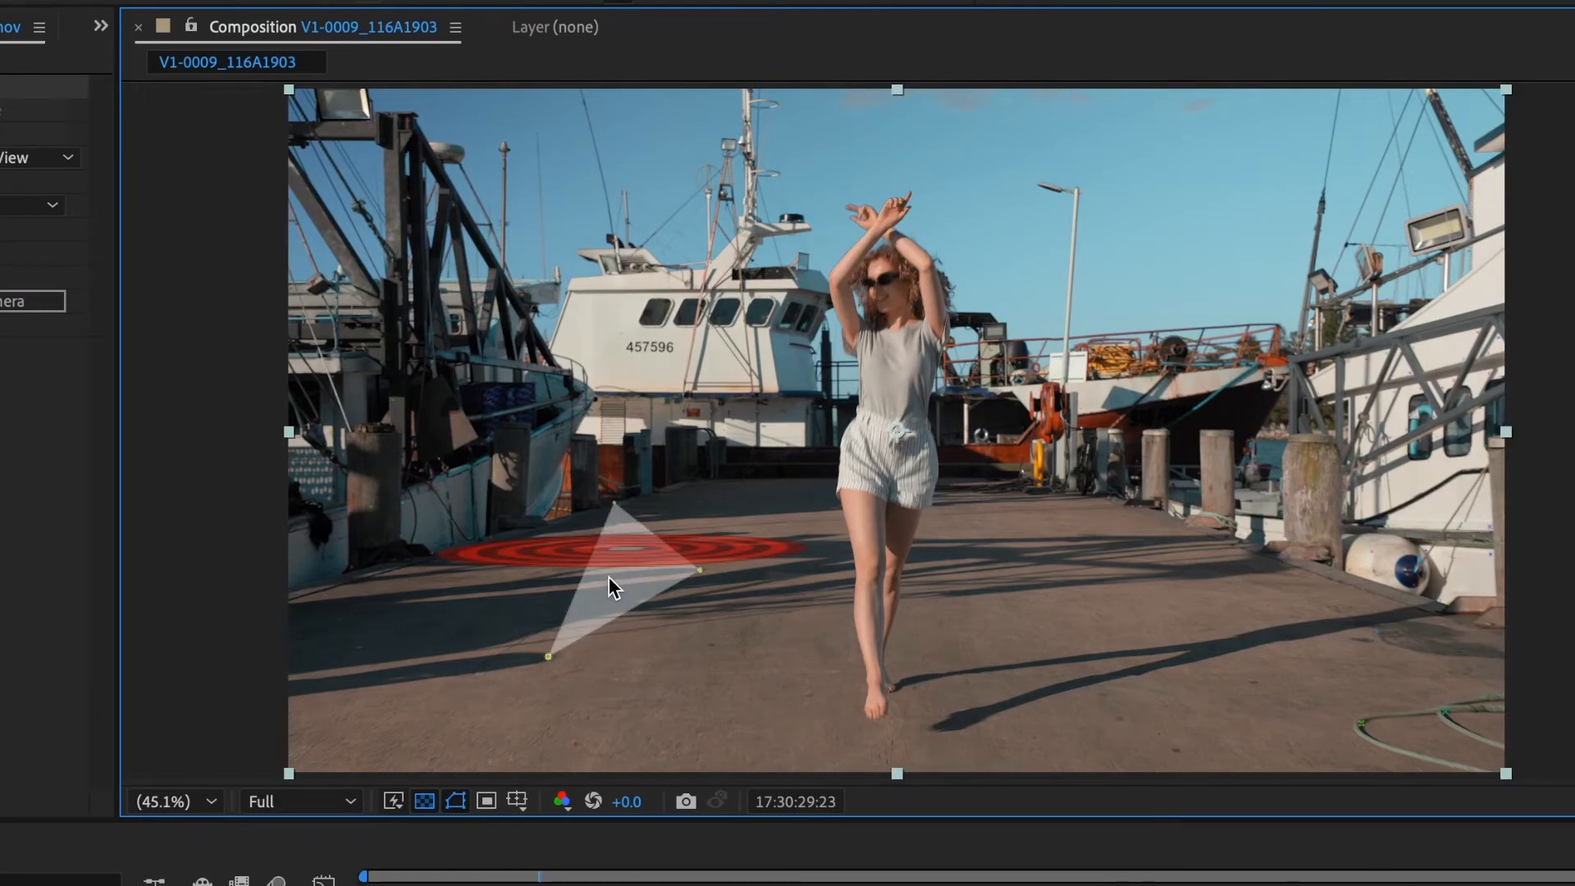
Step: Create a solid and camera from the selected dock-surface track points and preview the tracked solid from the clip's start
right_click(609, 578)
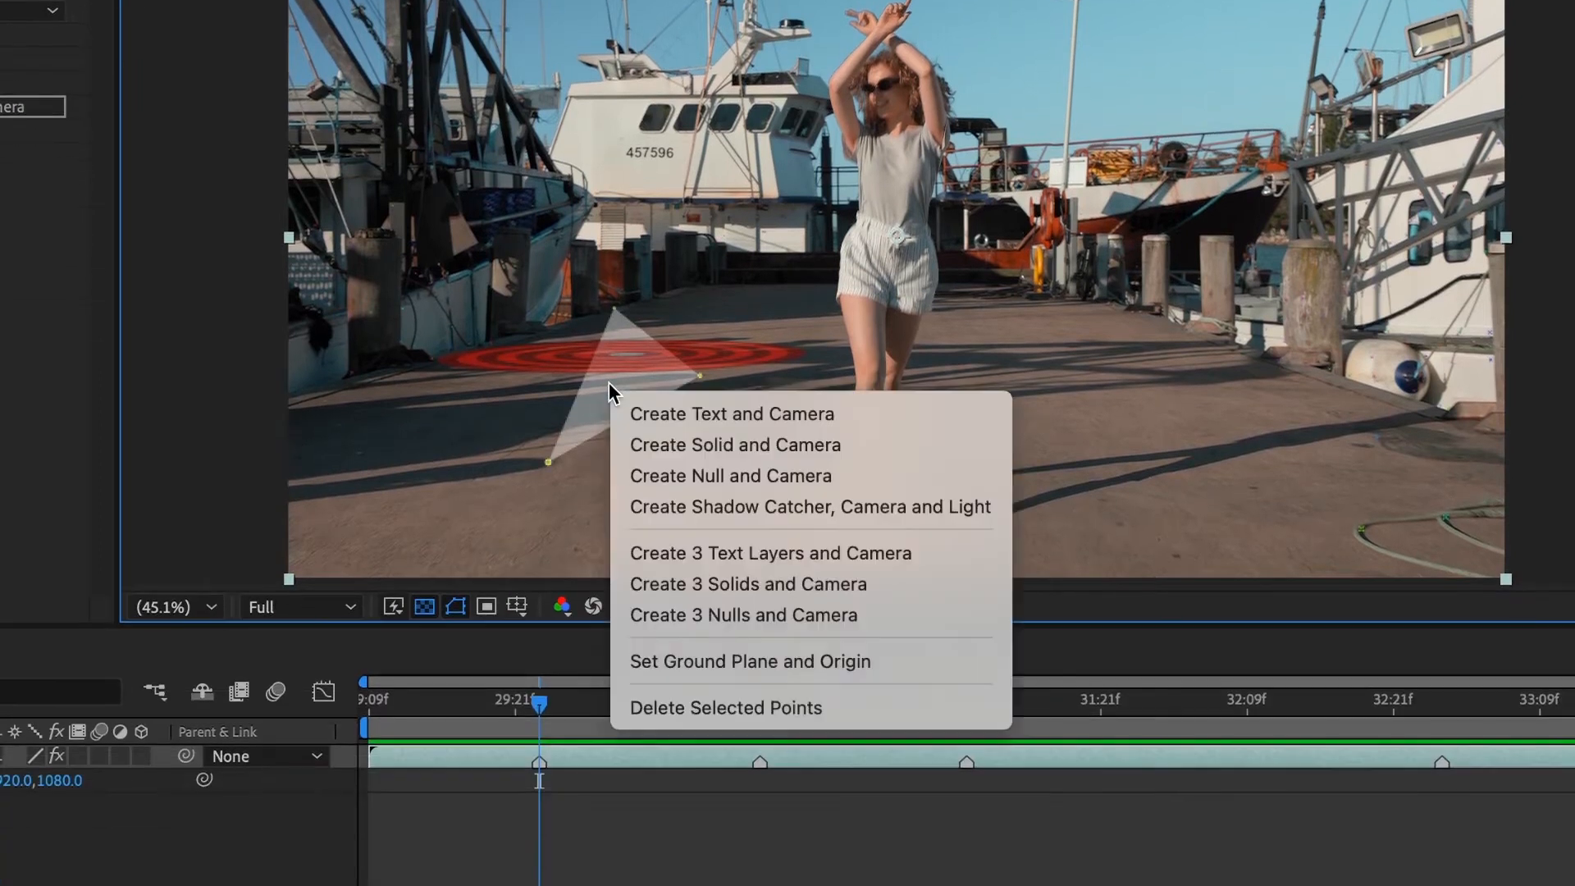
click(671, 447)
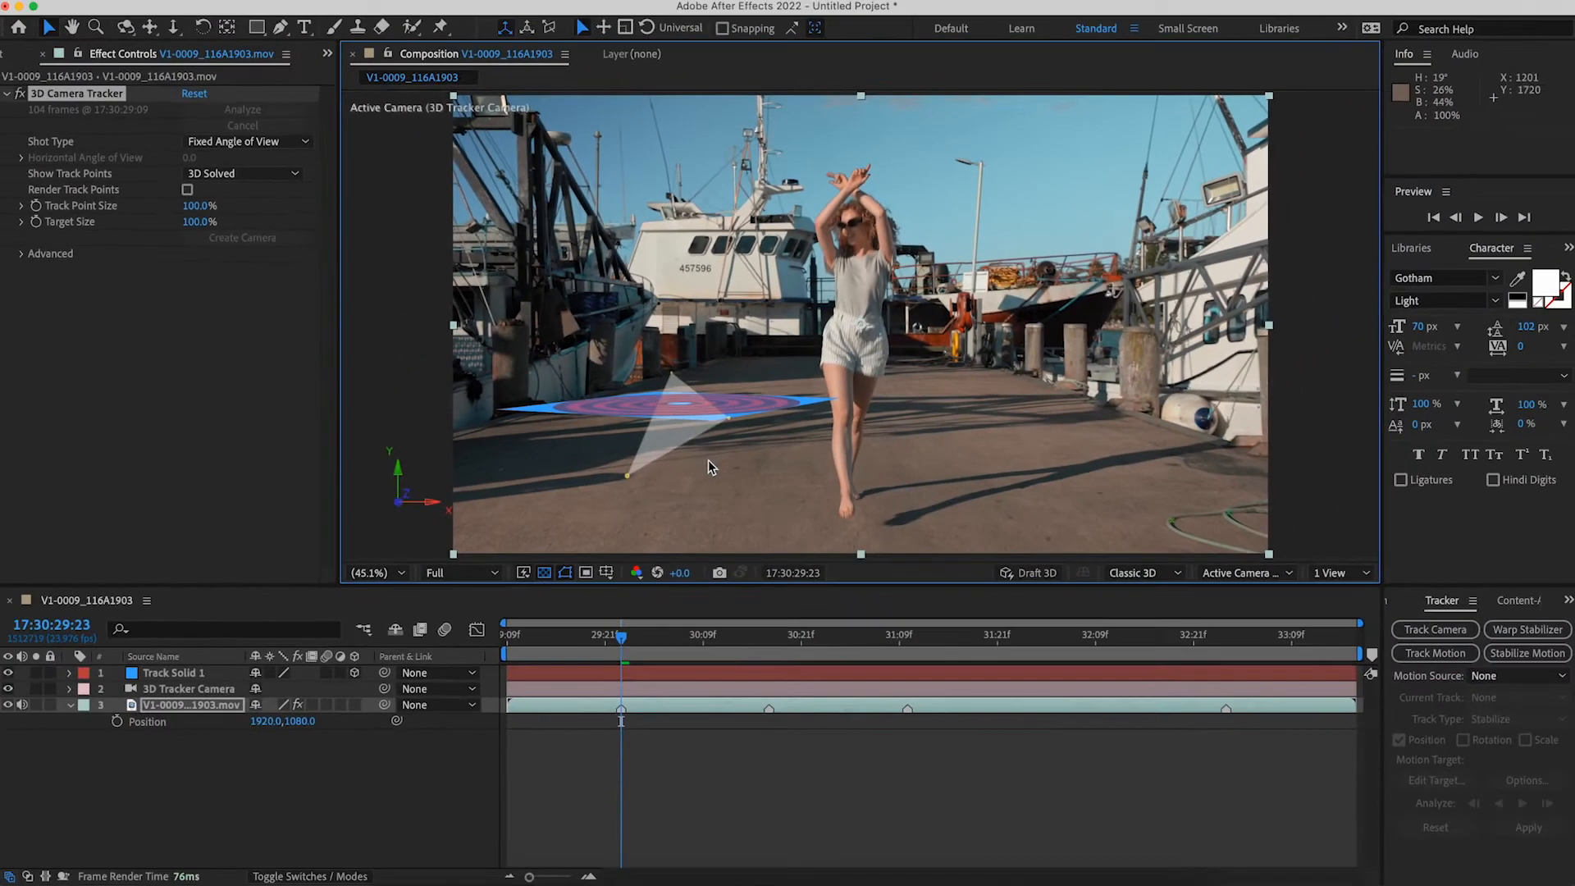
click(188, 676)
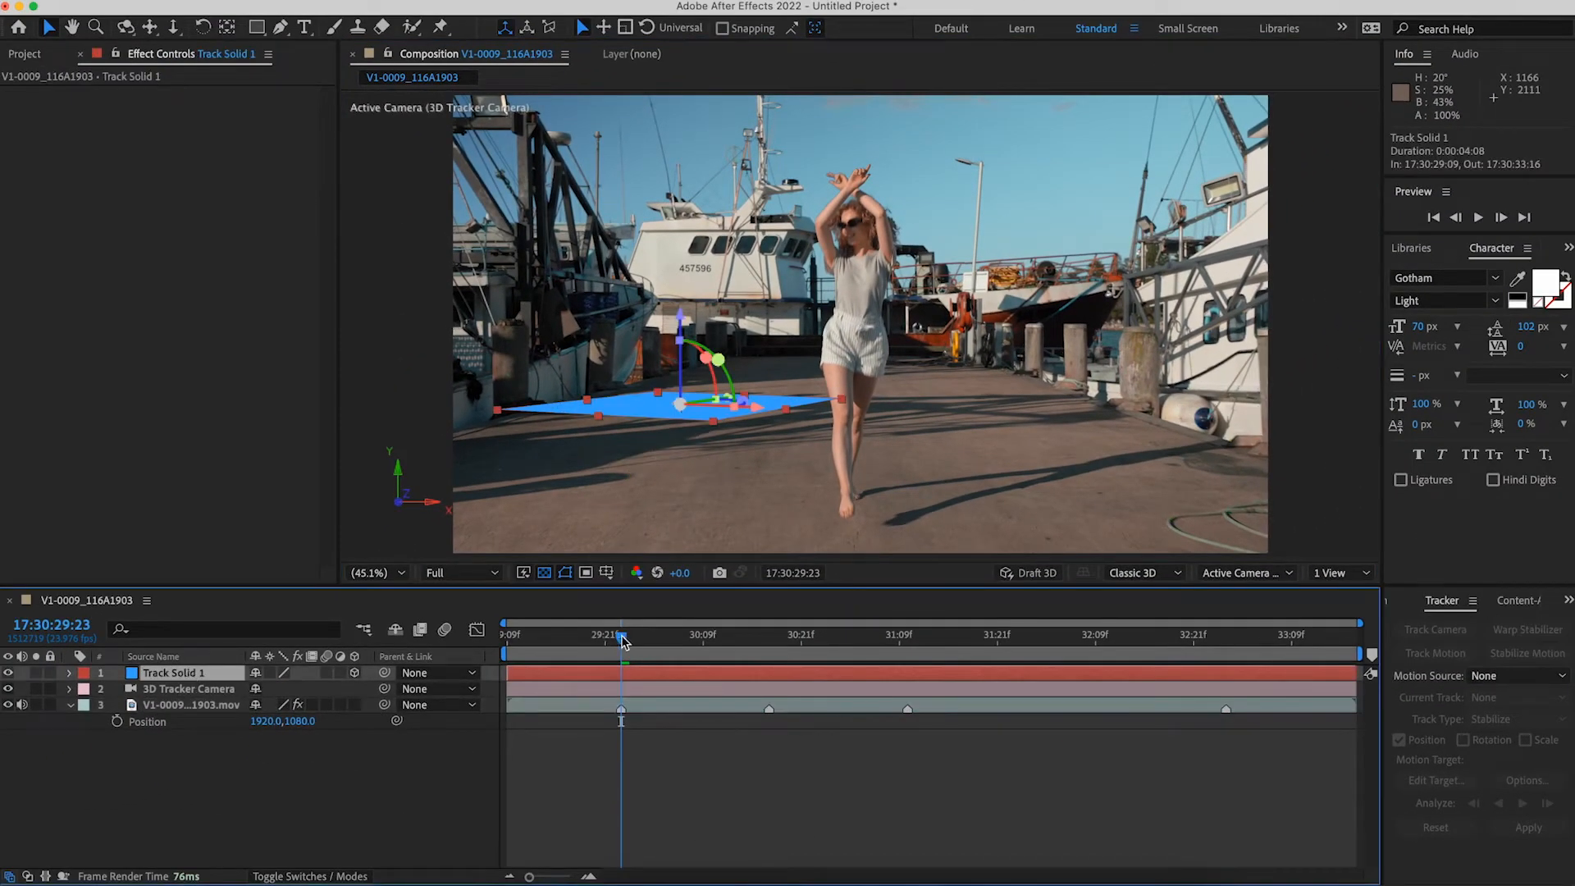
drag(623, 640, 505, 642)
key(space)
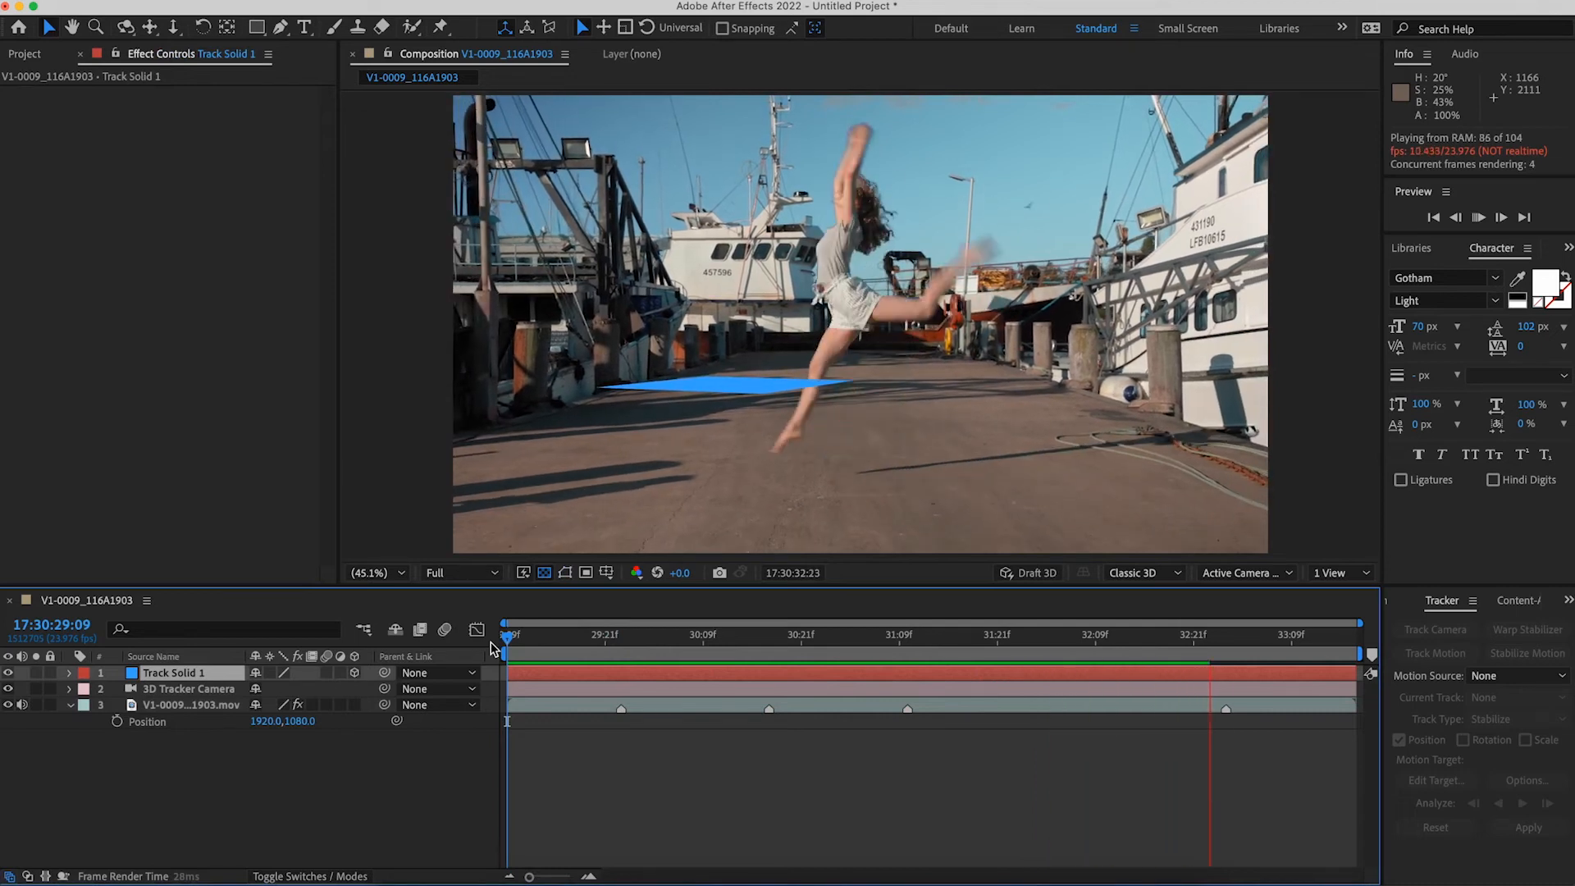
Step: Go to the footage's first marker and replace the track solid with Still 1.PSD
right_click(622, 706)
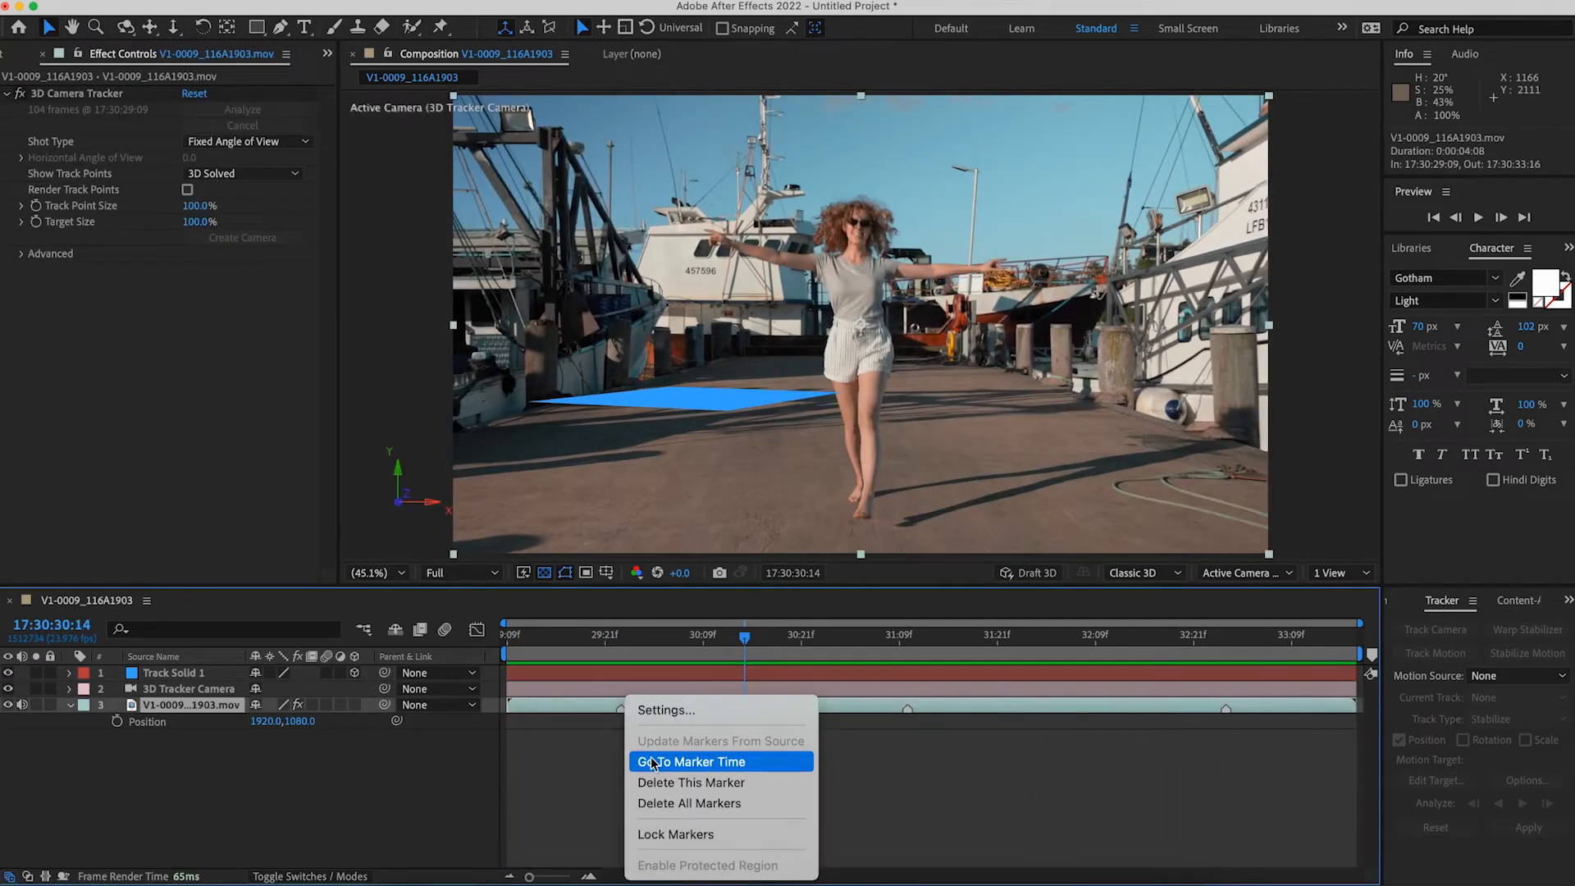
click(654, 762)
click(195, 672)
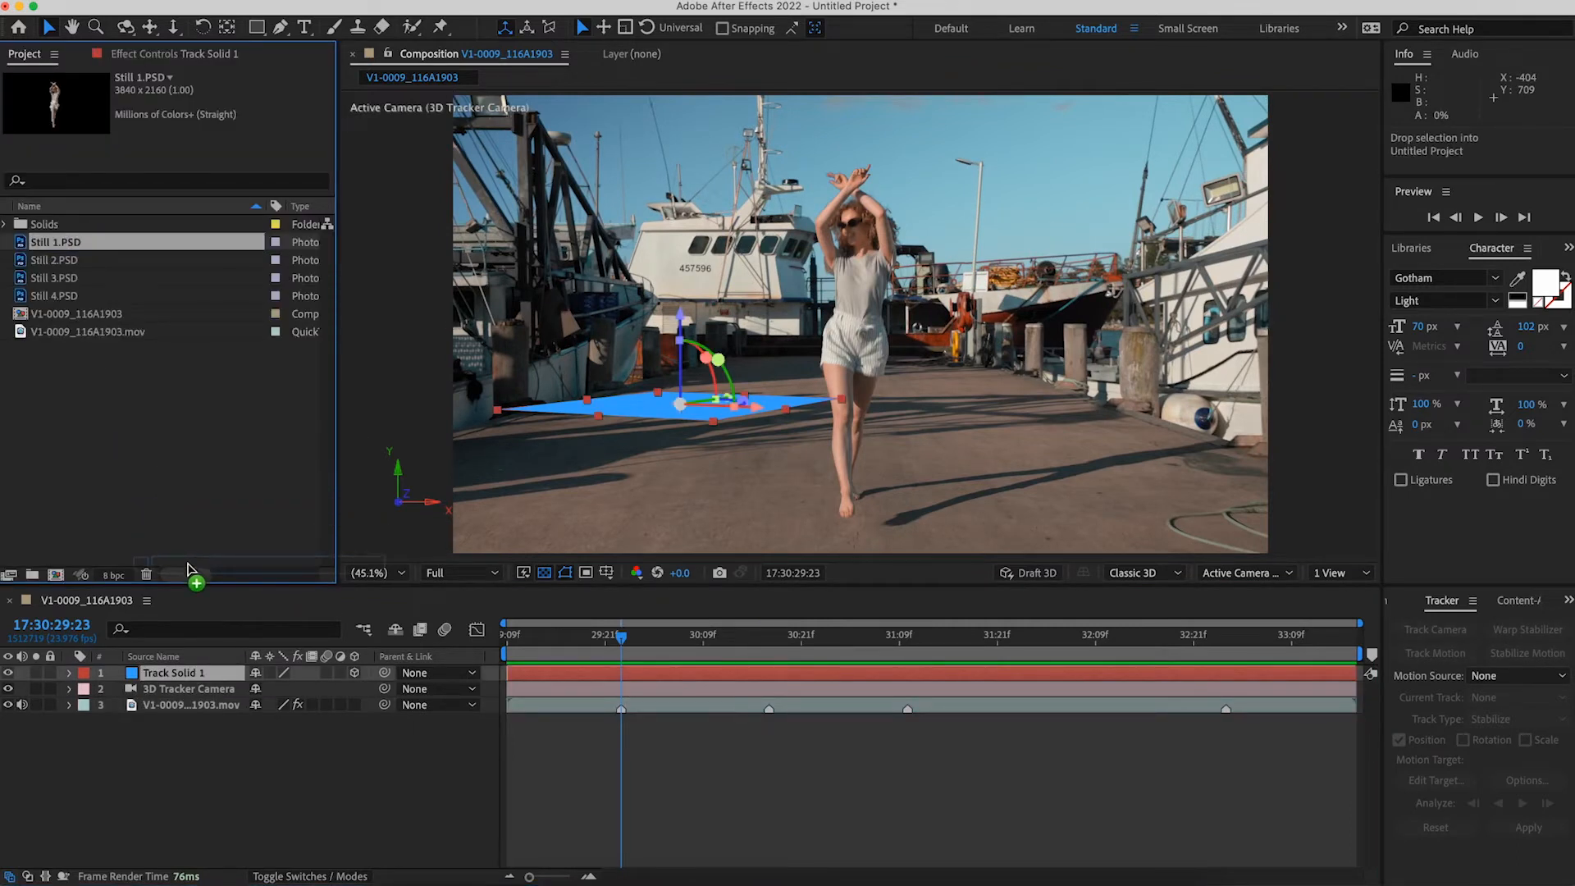
drag(191, 640, 194, 676)
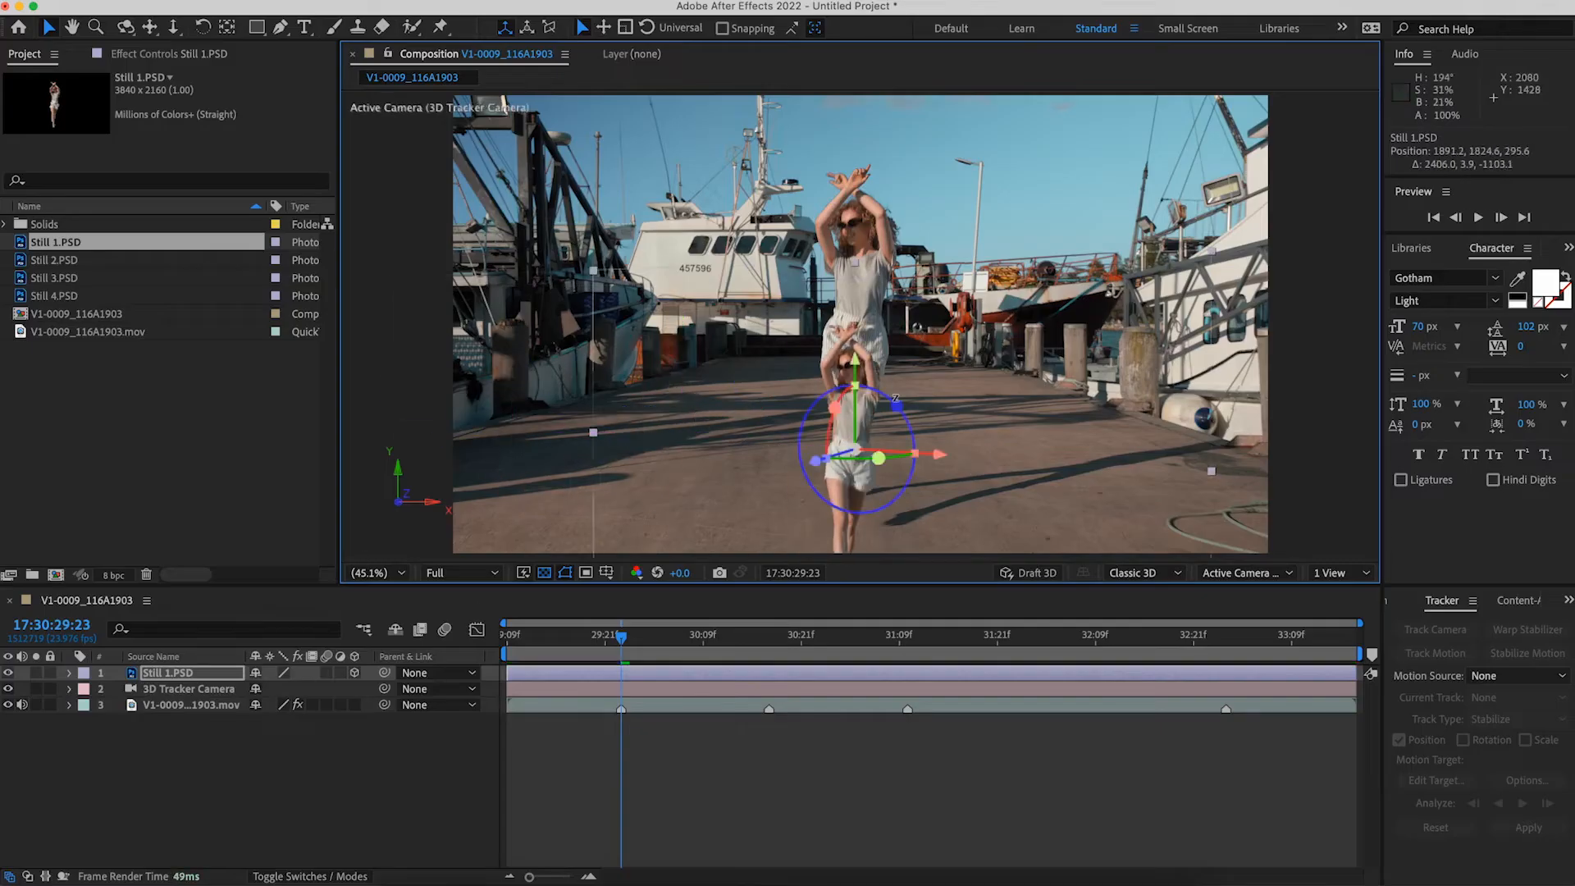
Step: Fit Still 1.PSD over the dancer at 91% scale and trim the layer's end to the first marker
key(p)
key(s)
drag(943, 346, 956, 332)
click(664, 781)
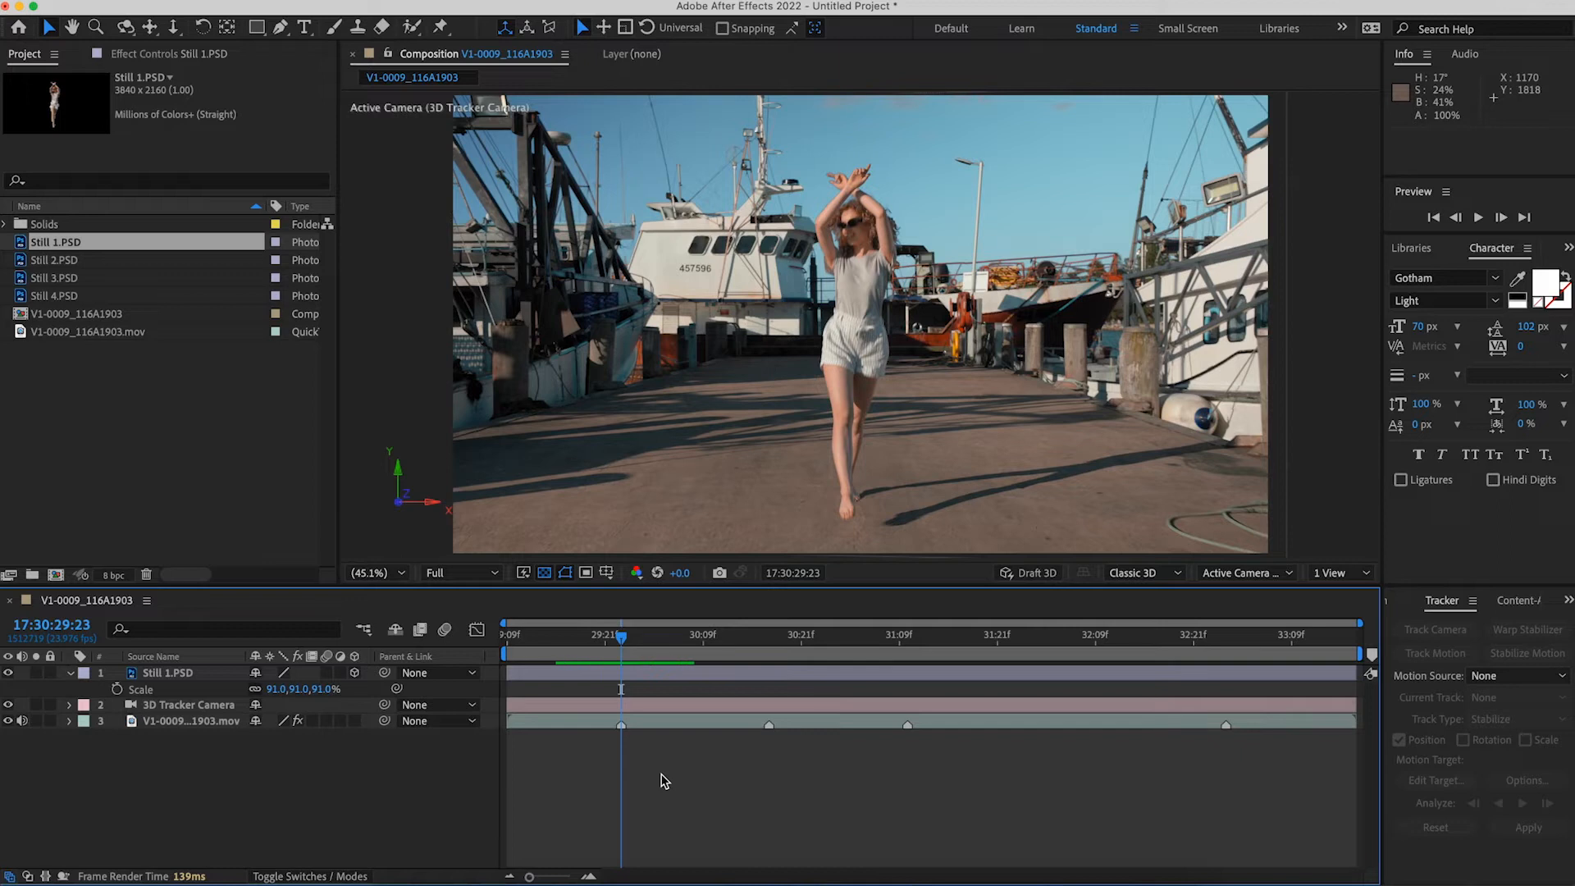
click(641, 680)
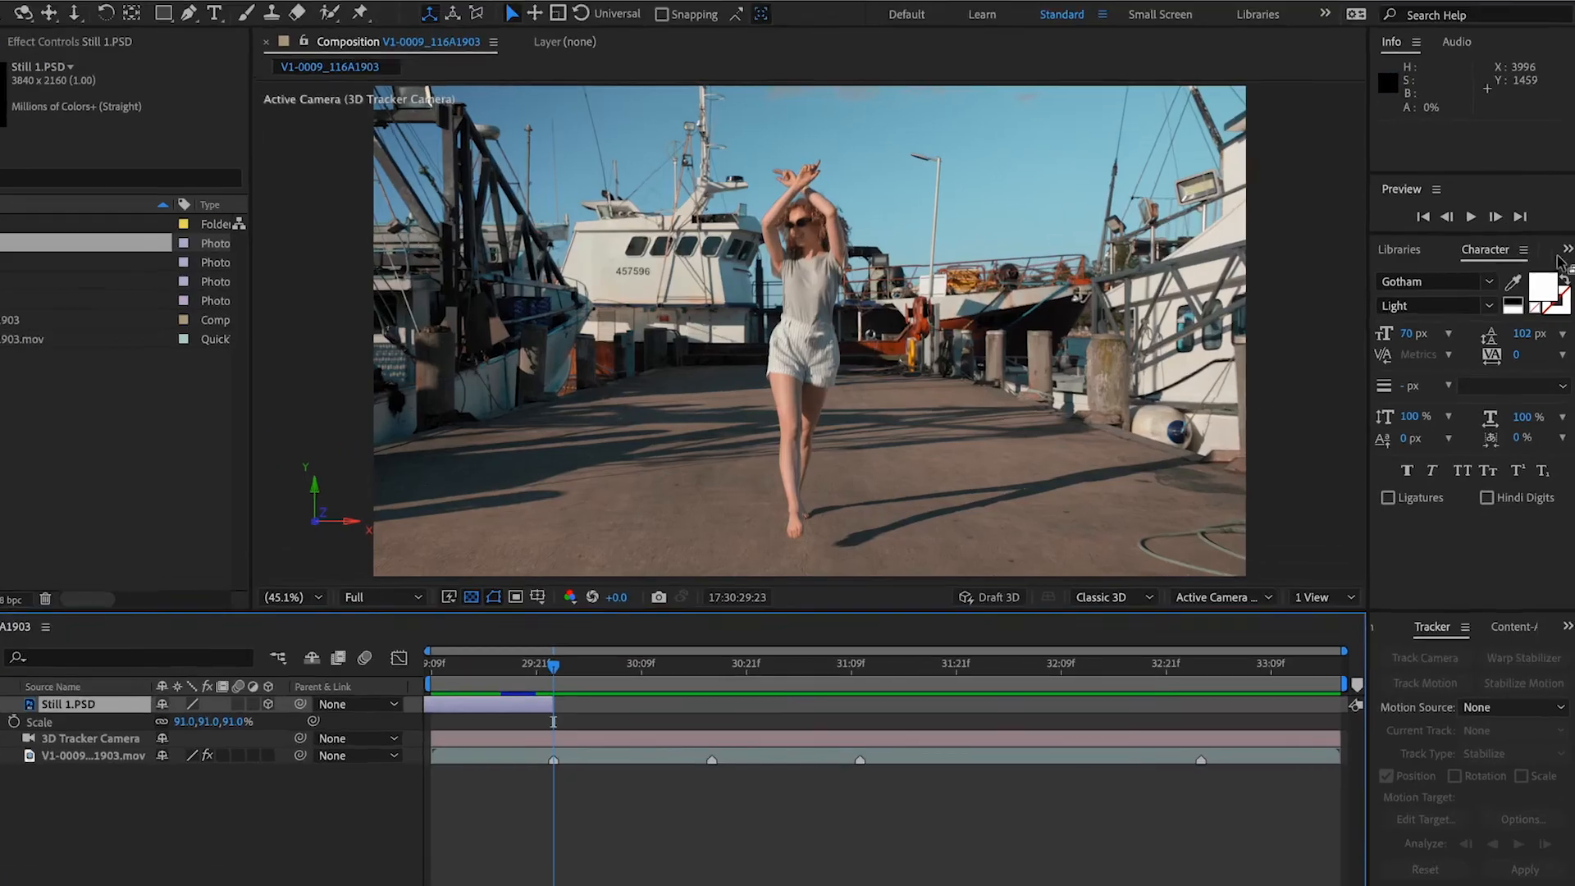
Step: Search the effects for "camera" and apply Camera Lens Blur to Still 1.PSD
click(1562, 258)
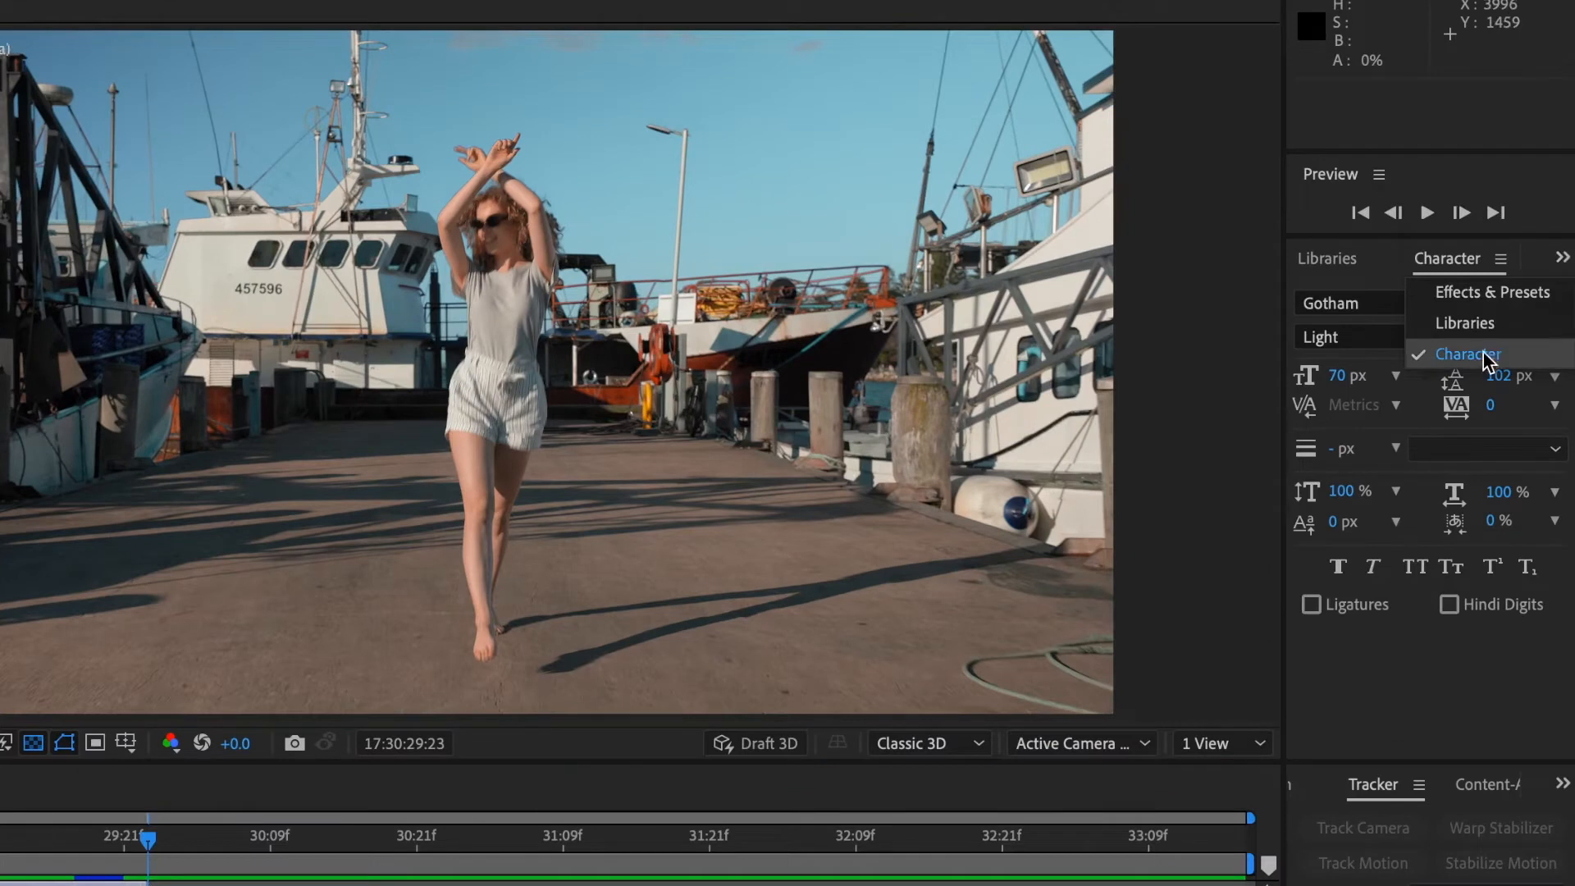
click(1492, 293)
click(1427, 297)
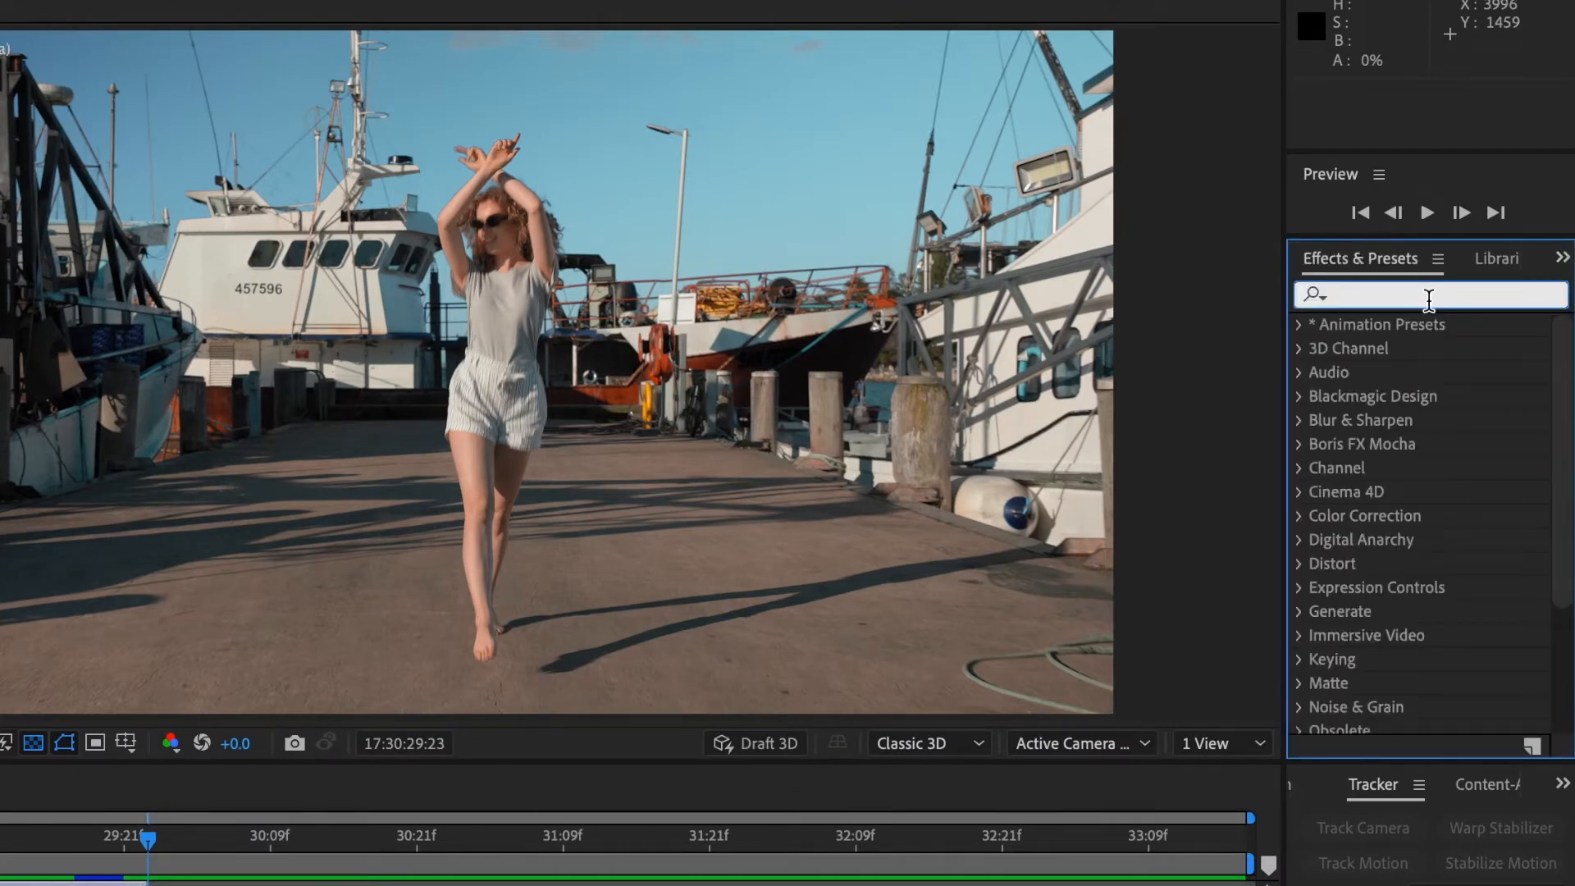
text(camera)
click(1447, 351)
drag(1417, 355, 111, 882)
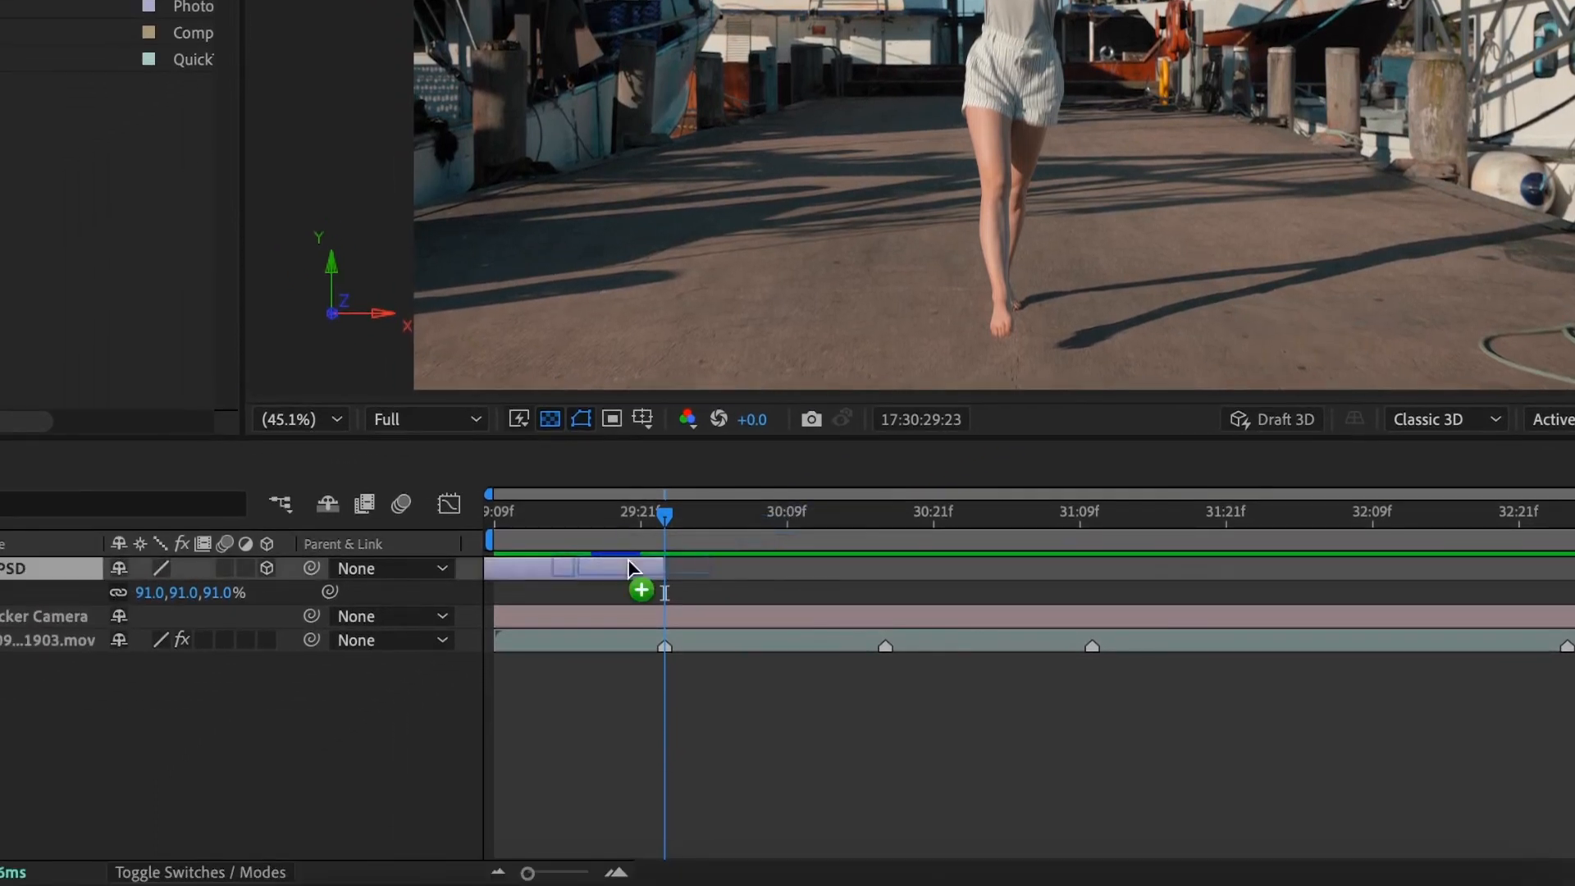
drag(627, 558, 625, 566)
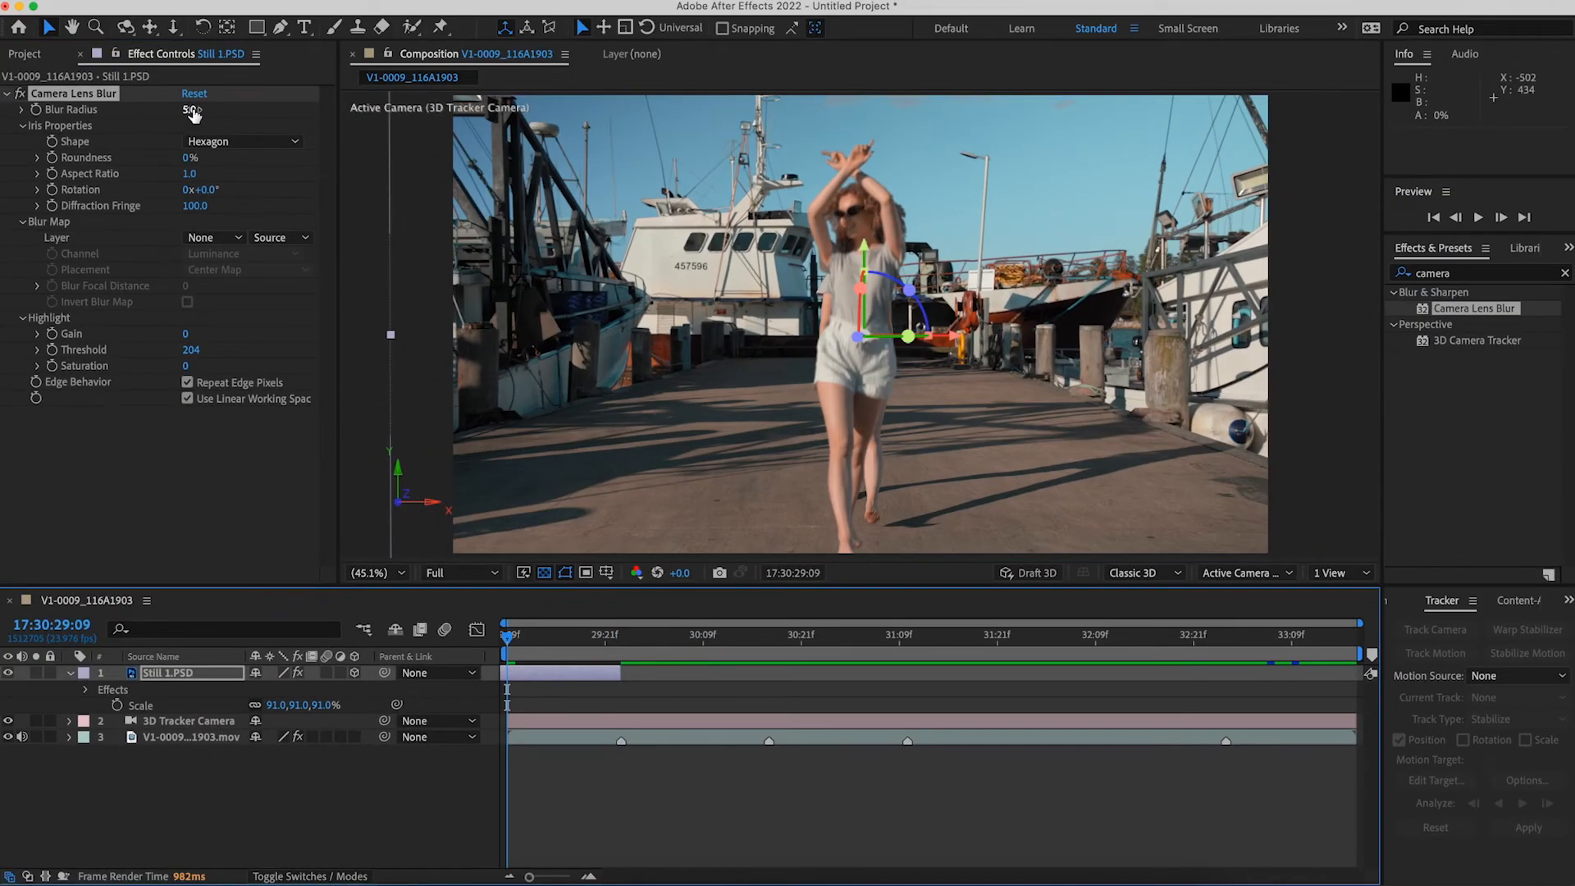
Step: Keyframe Still 1.PSD's Blur Radius from 2.0 at the clip's start to 0 at 17:30:29:21
click(192, 110)
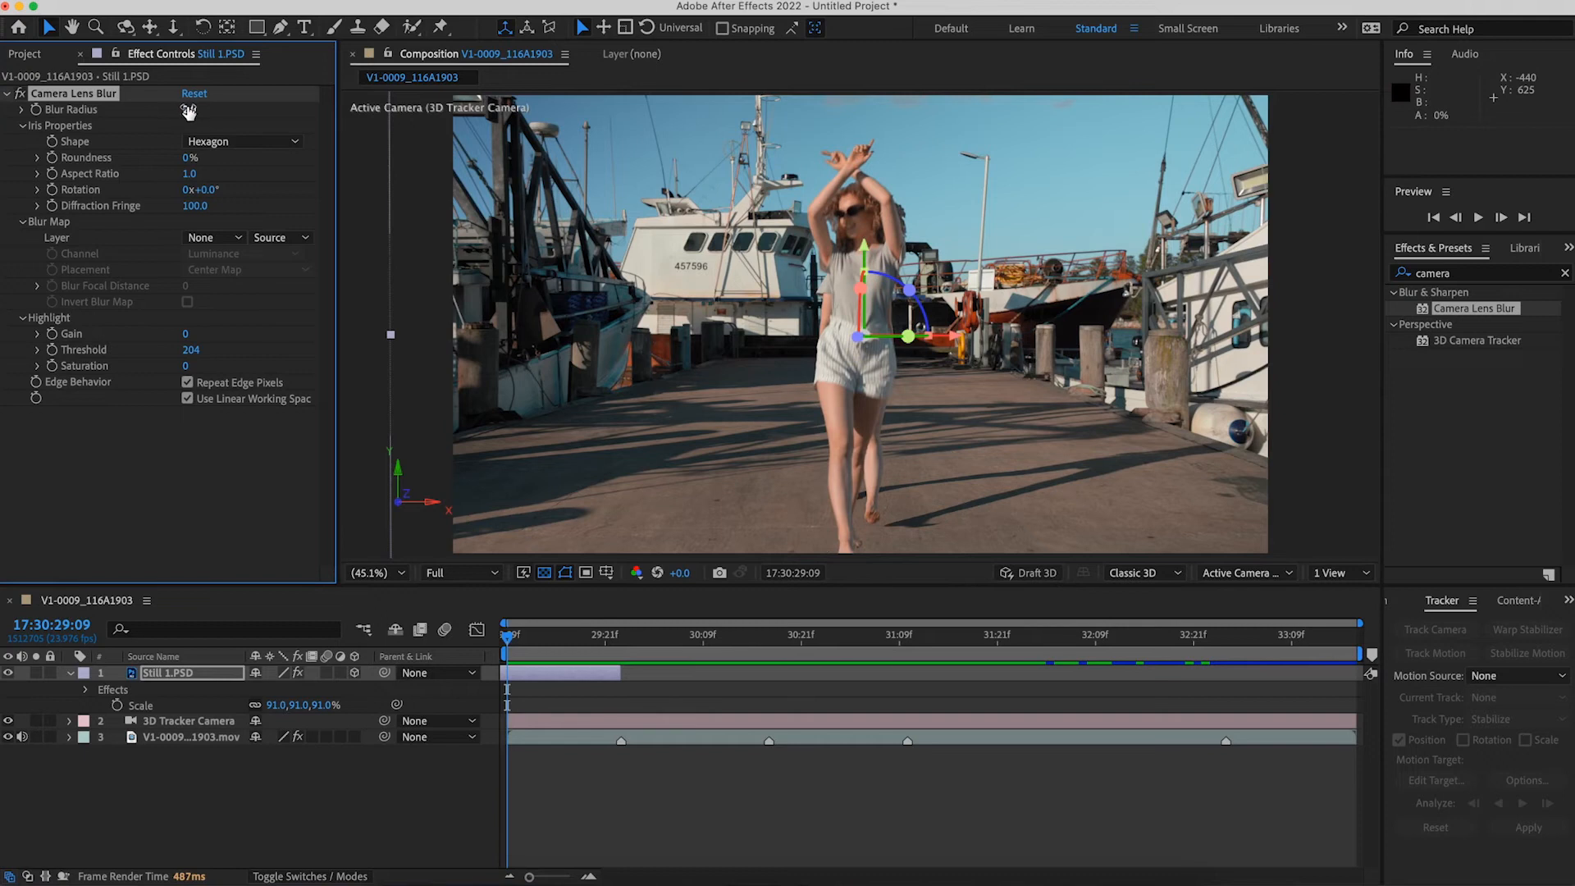
click(86, 690)
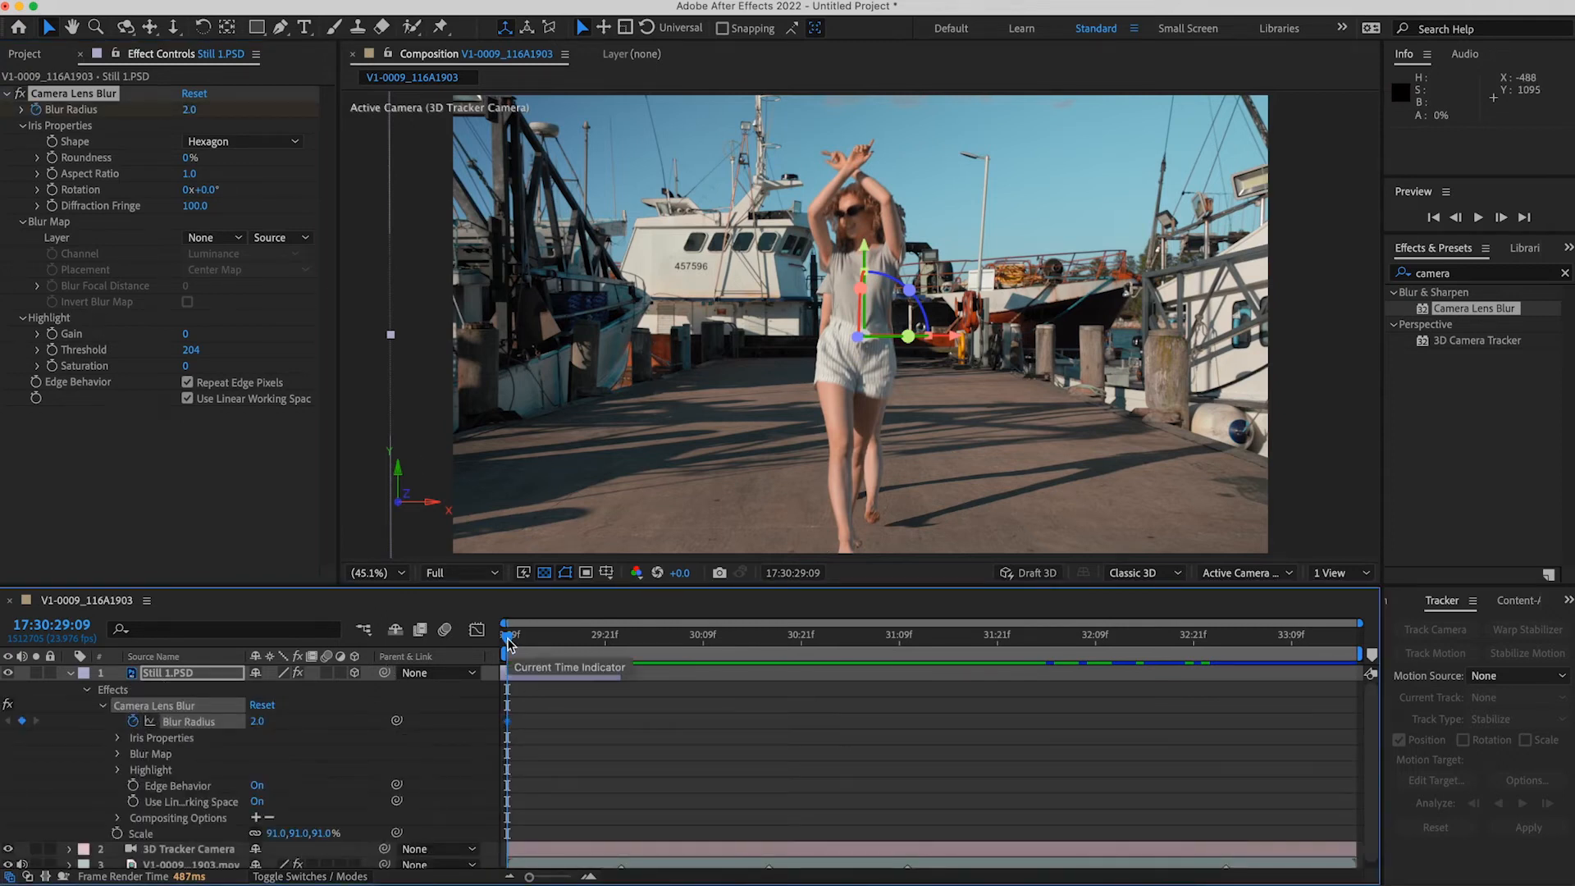
drag(509, 639, 609, 644)
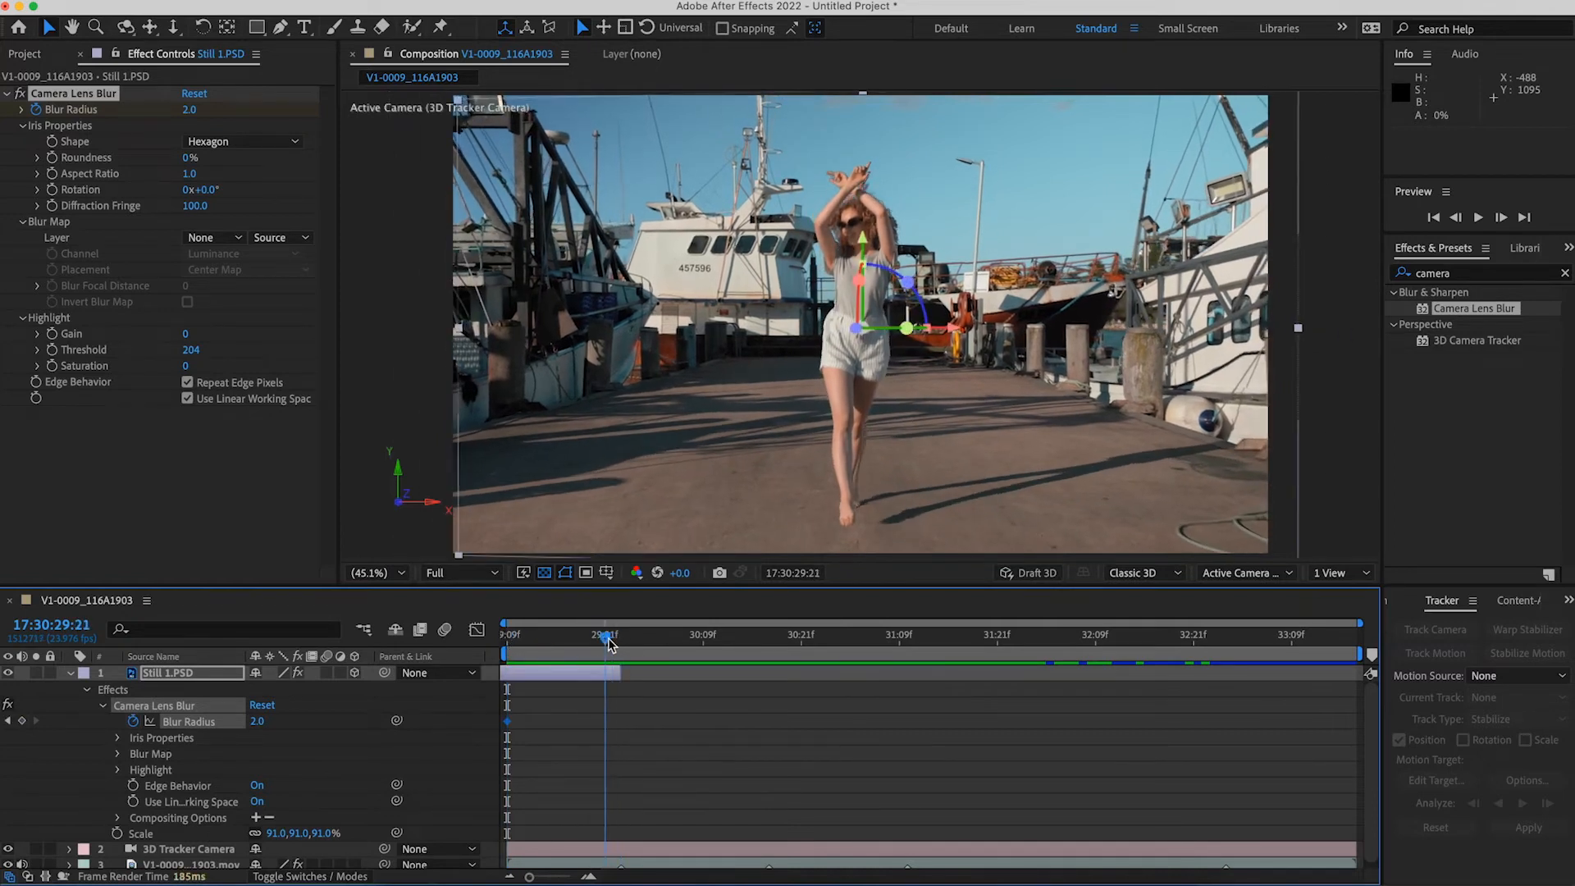
click(191, 110)
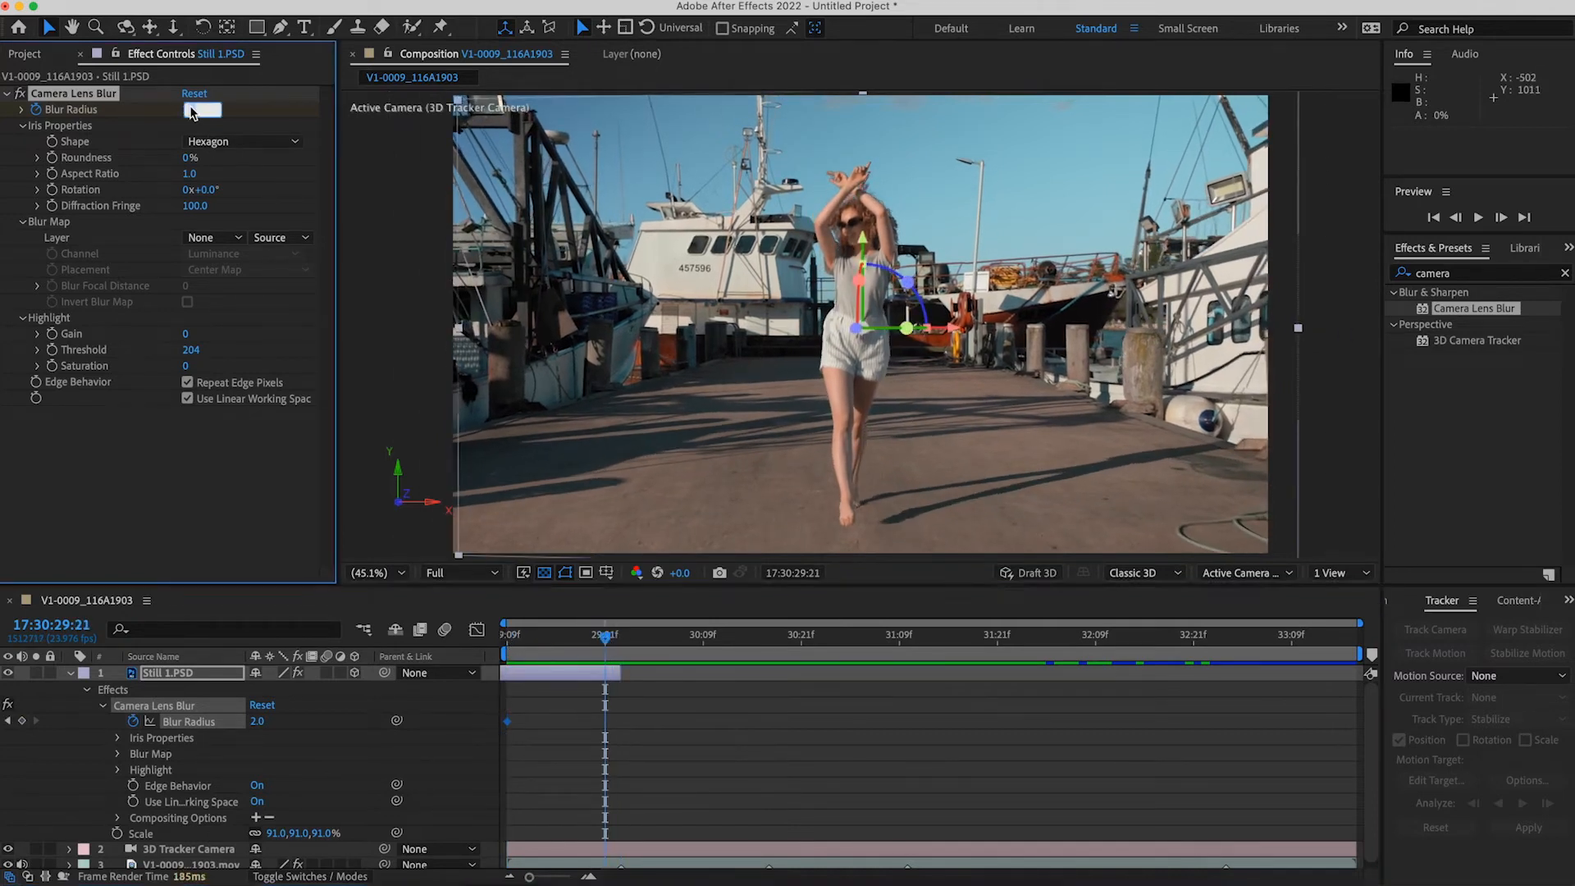
key(Return)
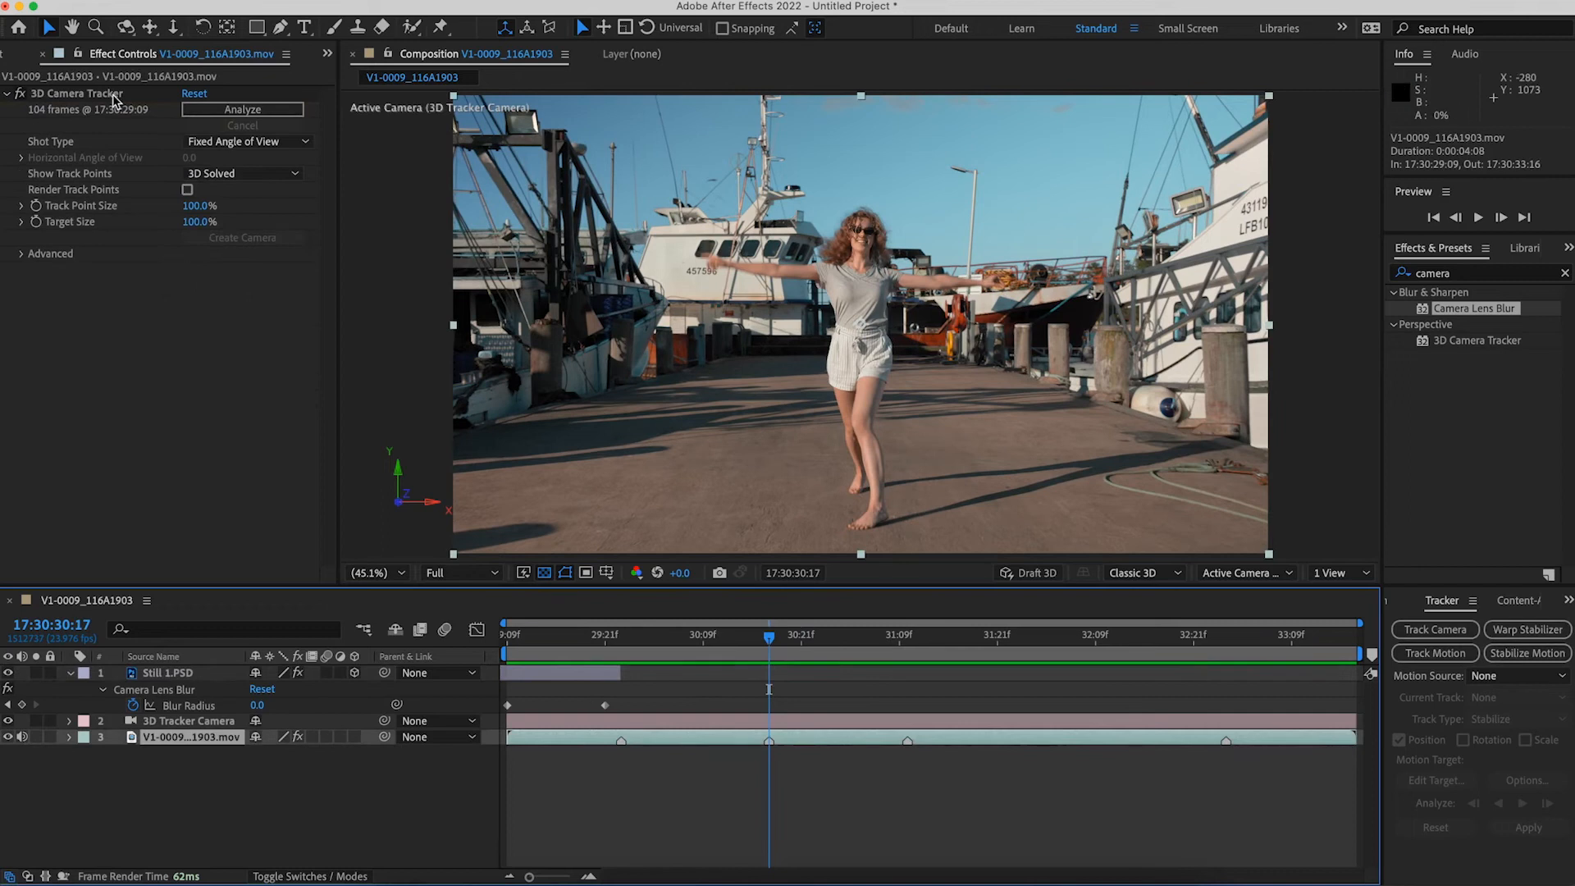
Step: Create a solid from the 3D Camera Tracker's ground points at the footage's second marker
click(115, 95)
right_click(695, 399)
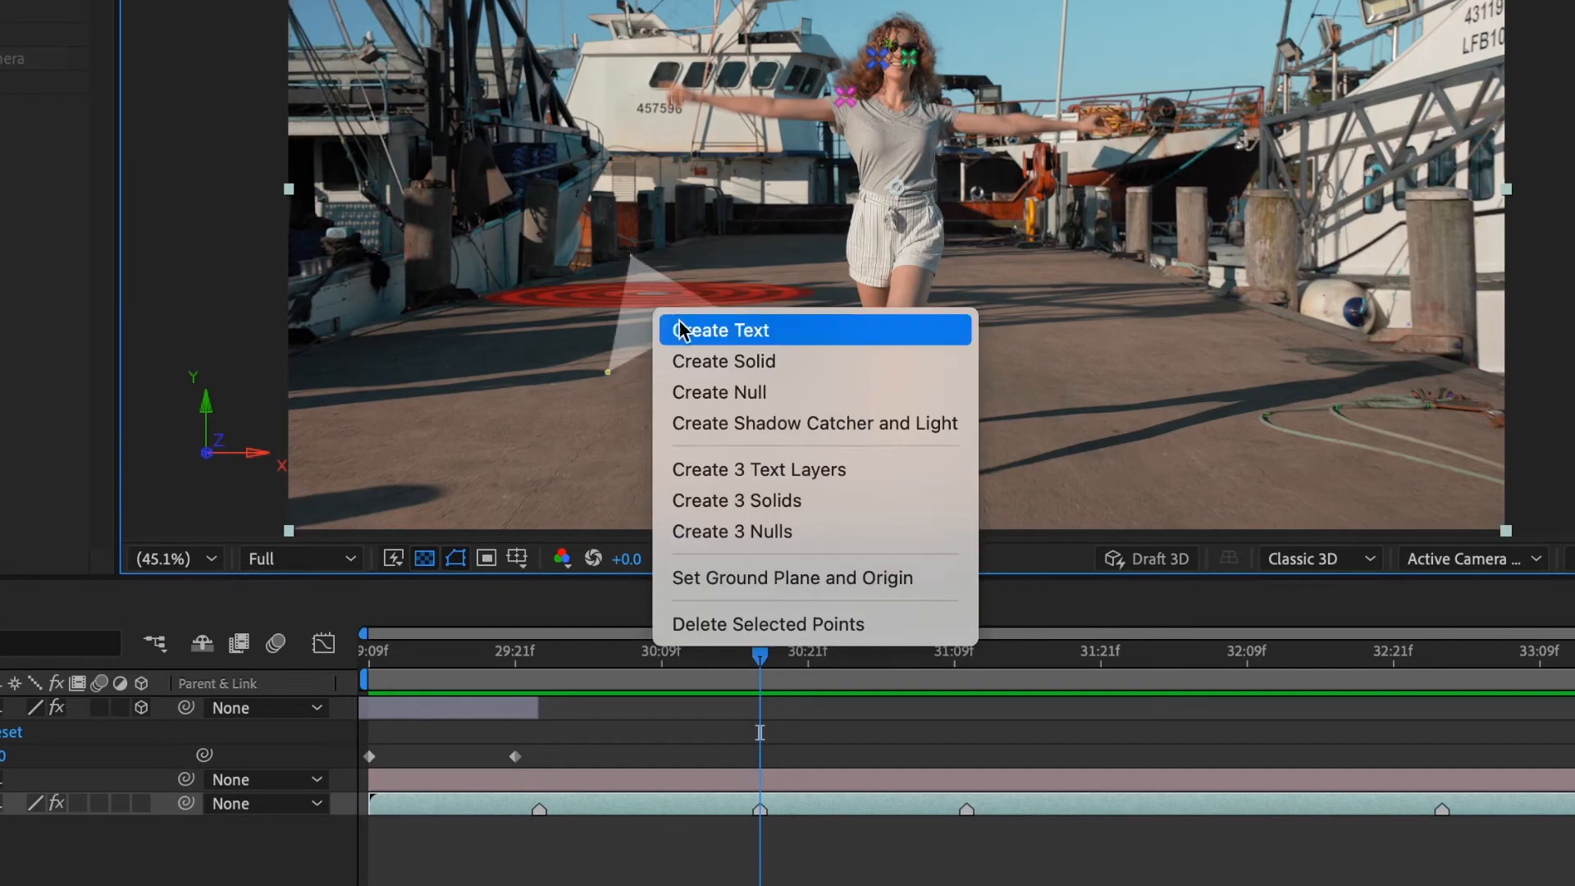
click(719, 362)
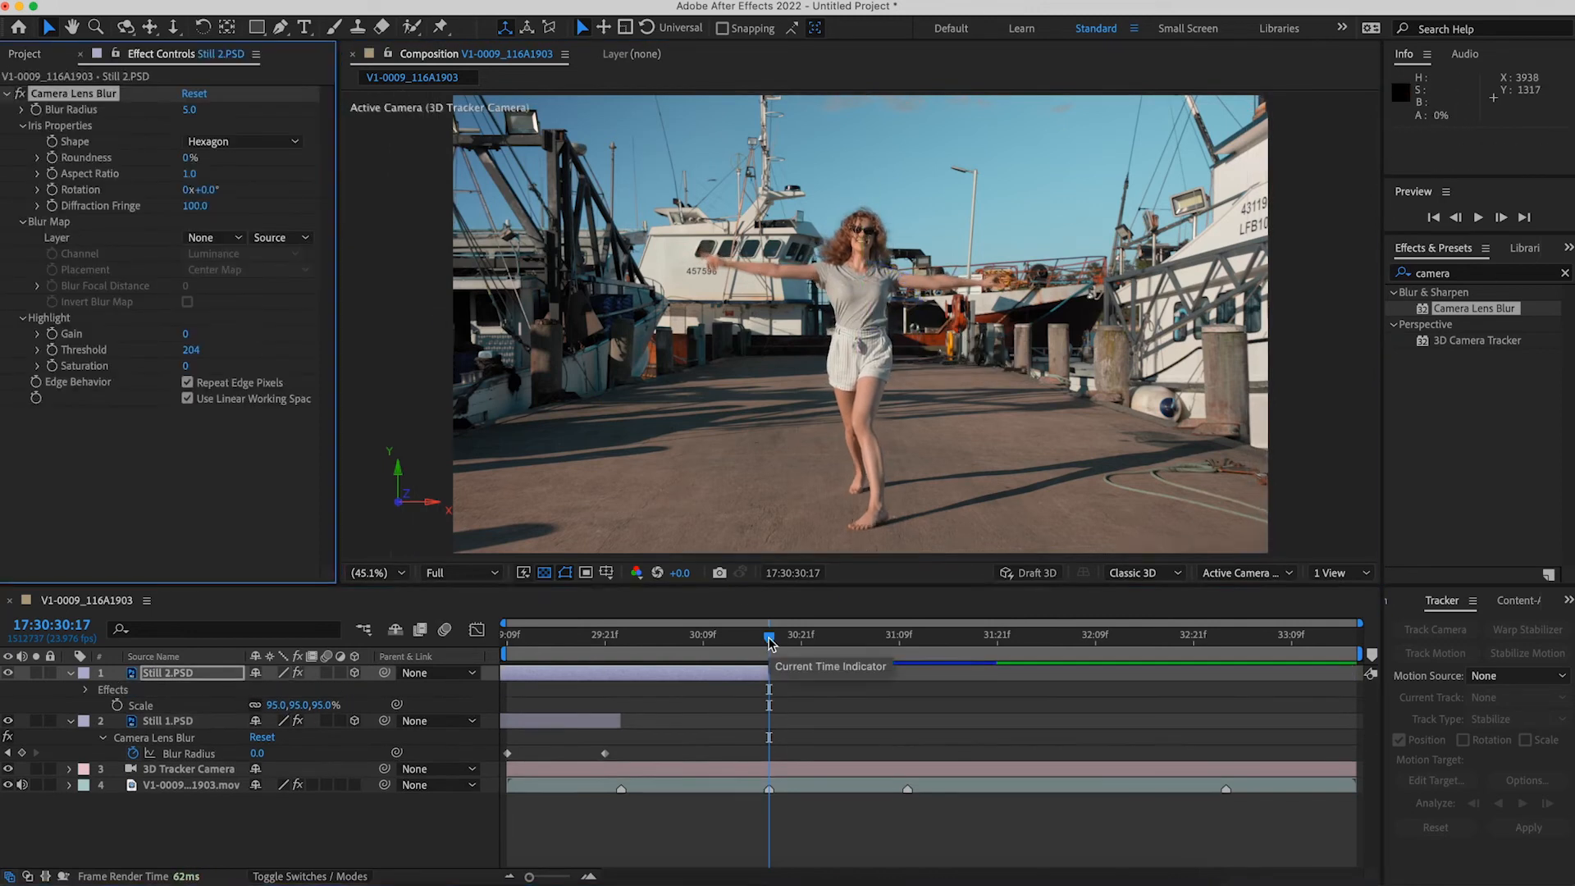
Step: Rotate Still 3.PSD around its vertical axis at the third marker to turn it toward the camera
key(space)
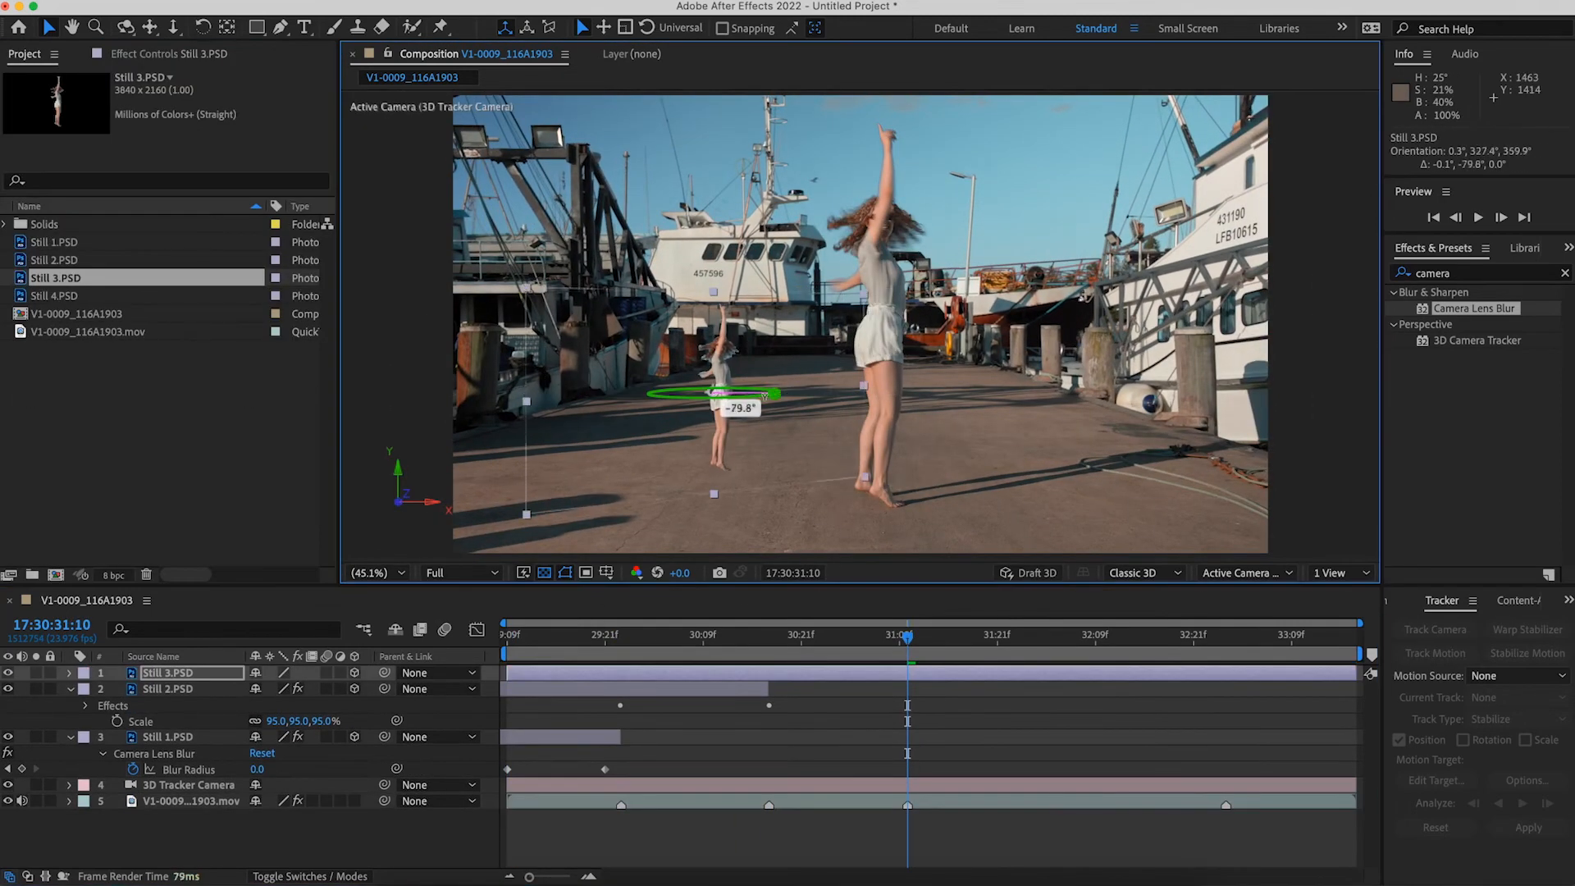
mouse_move(721, 386)
mouse_down()
mouse_move(520, 373)
mouse_move(823, 373)
mouse_up()
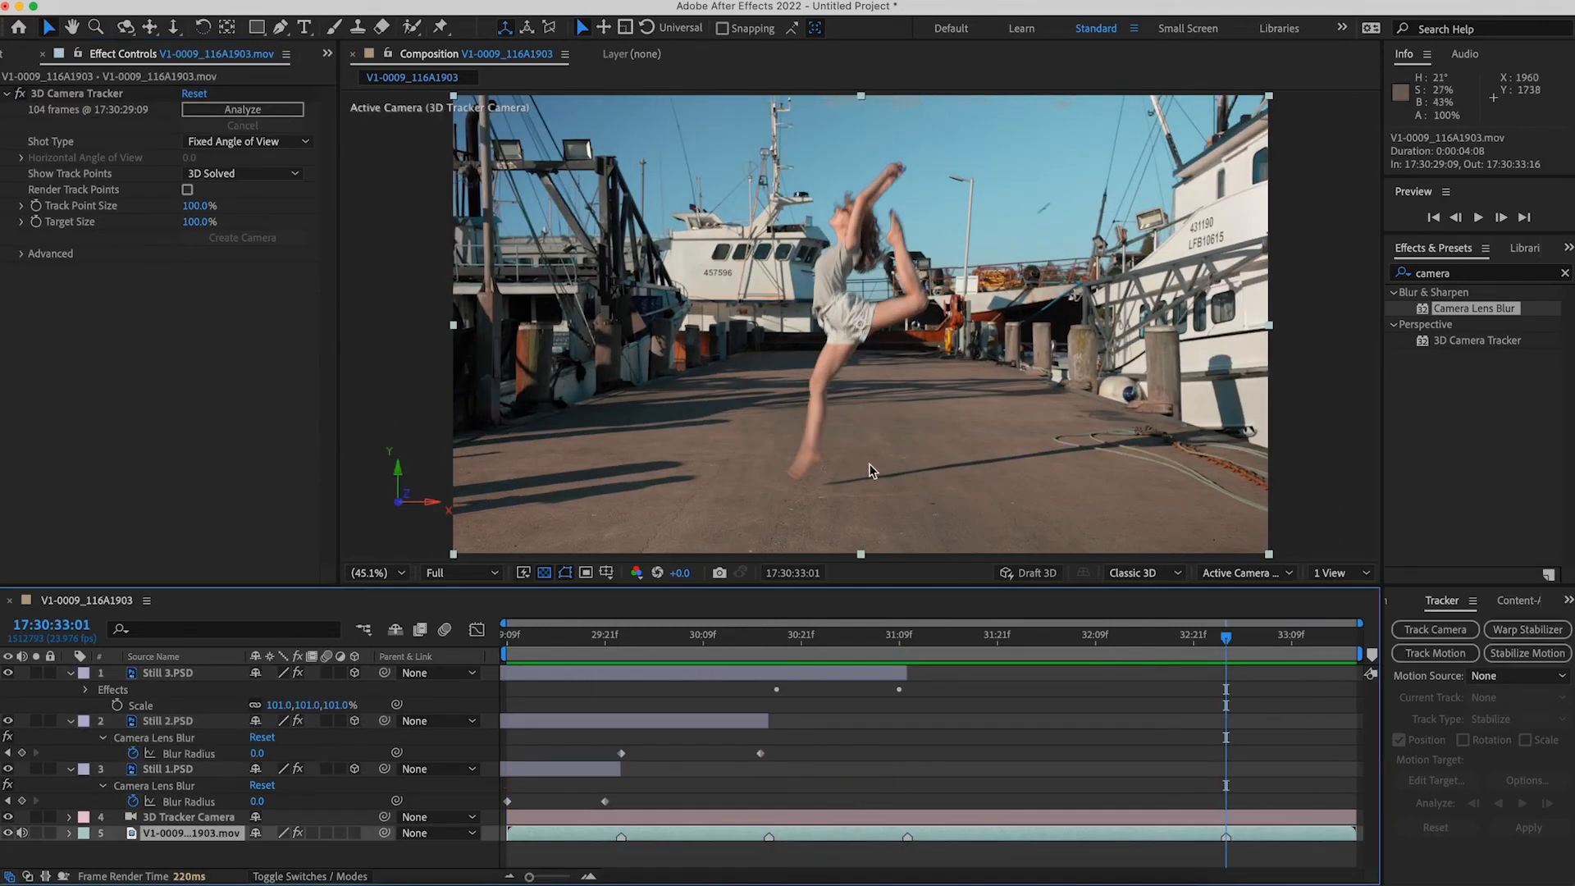
Step: Place Still 4.PSD at the fourth marker, scale it to 97% and align it over the leaping dancer
drag(55, 295, 902, 326)
key(s)
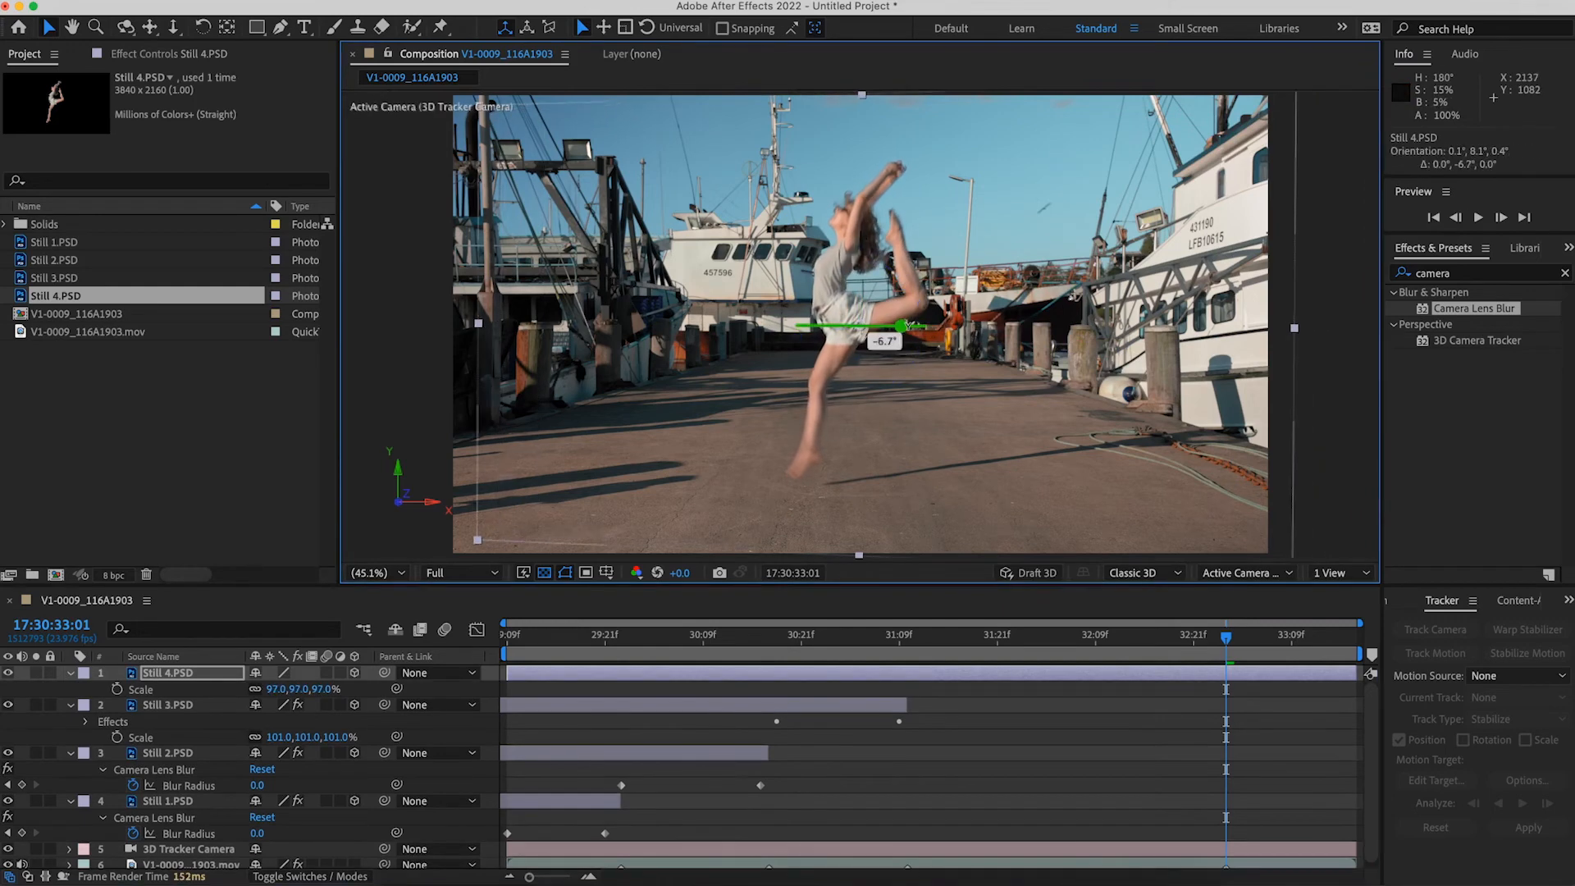